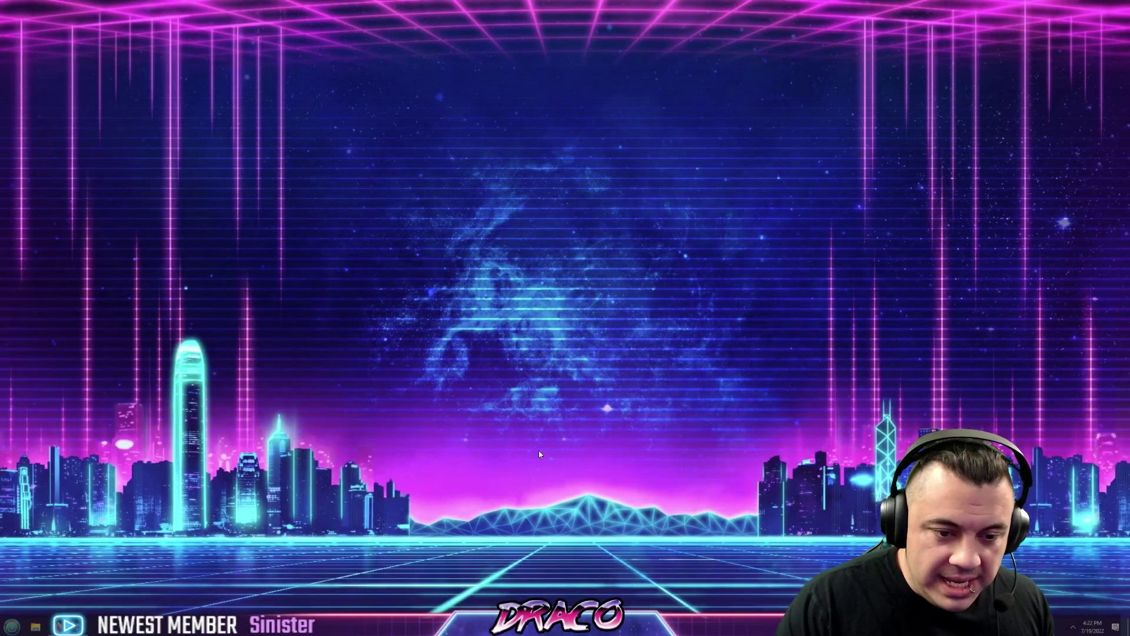
# Bring up the desktop context menu to launch NVIDIA Control Panel.
pyautogui.rightClick(539, 451)
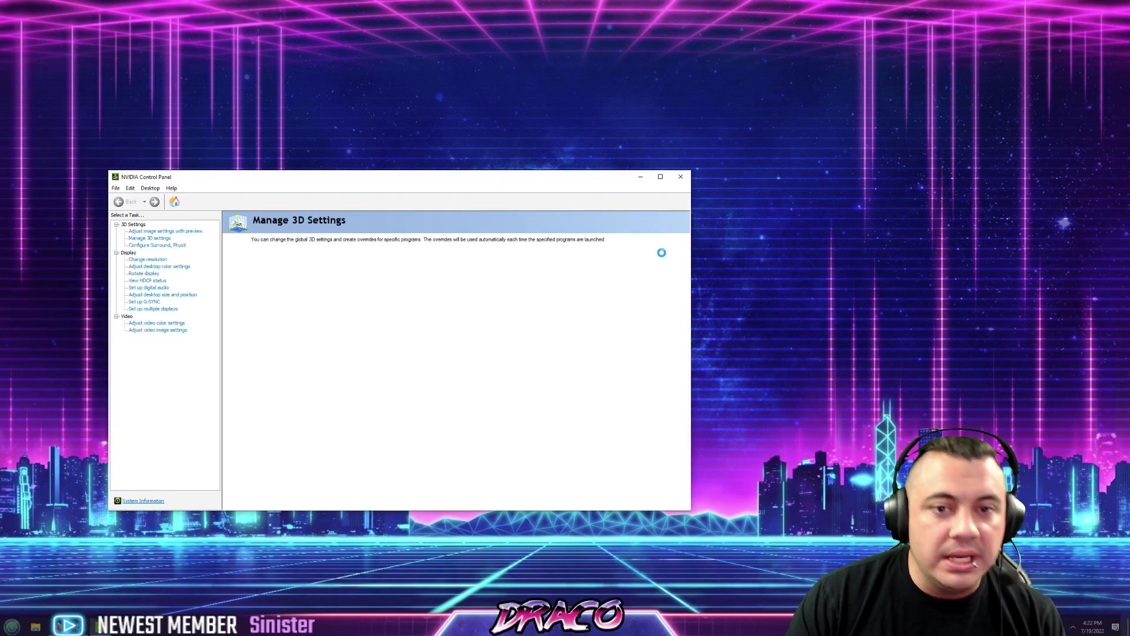
# Maximize the control panel and view 'Adjust image settings with preview', keeping advanced 3D image settings.
pyautogui.click(660, 185)
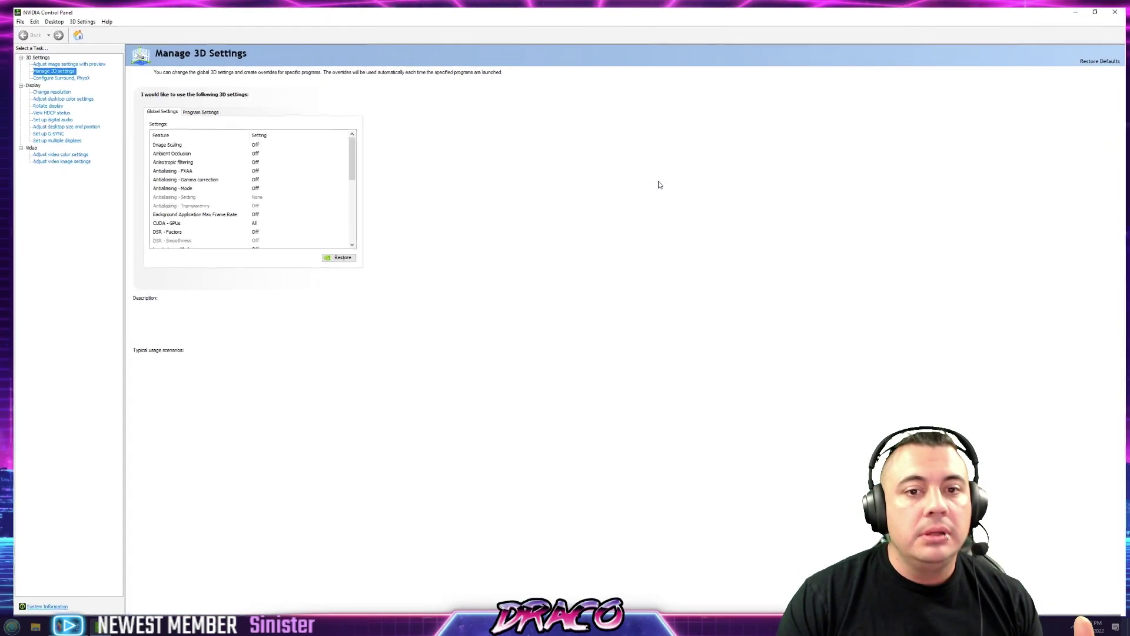
pyautogui.click(65, 57)
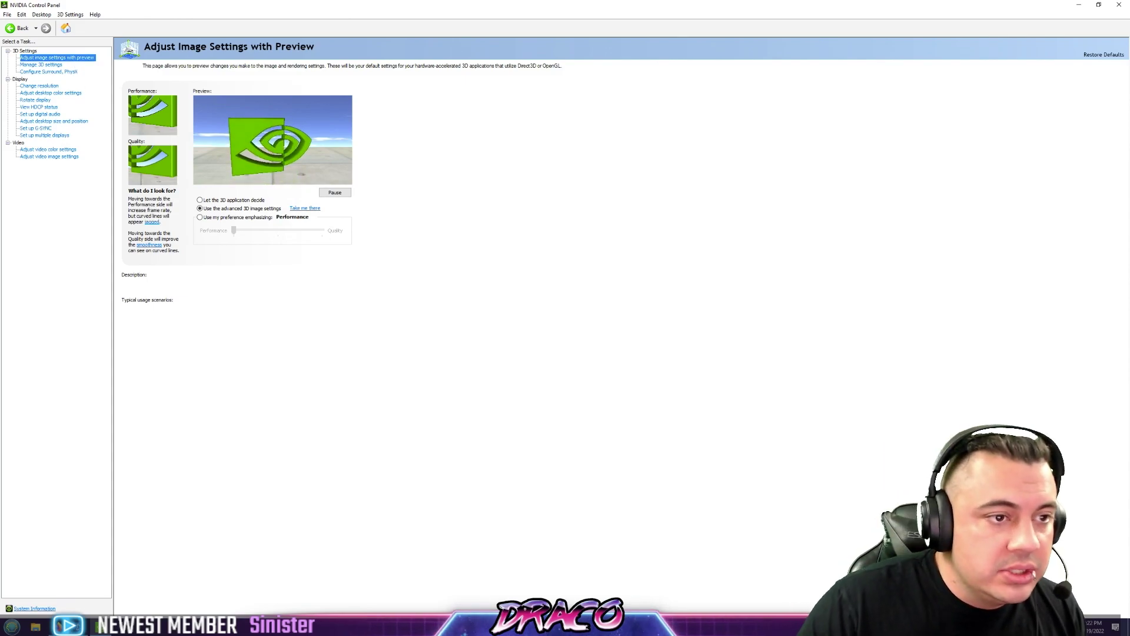
pyautogui.moveTo(231, 218)
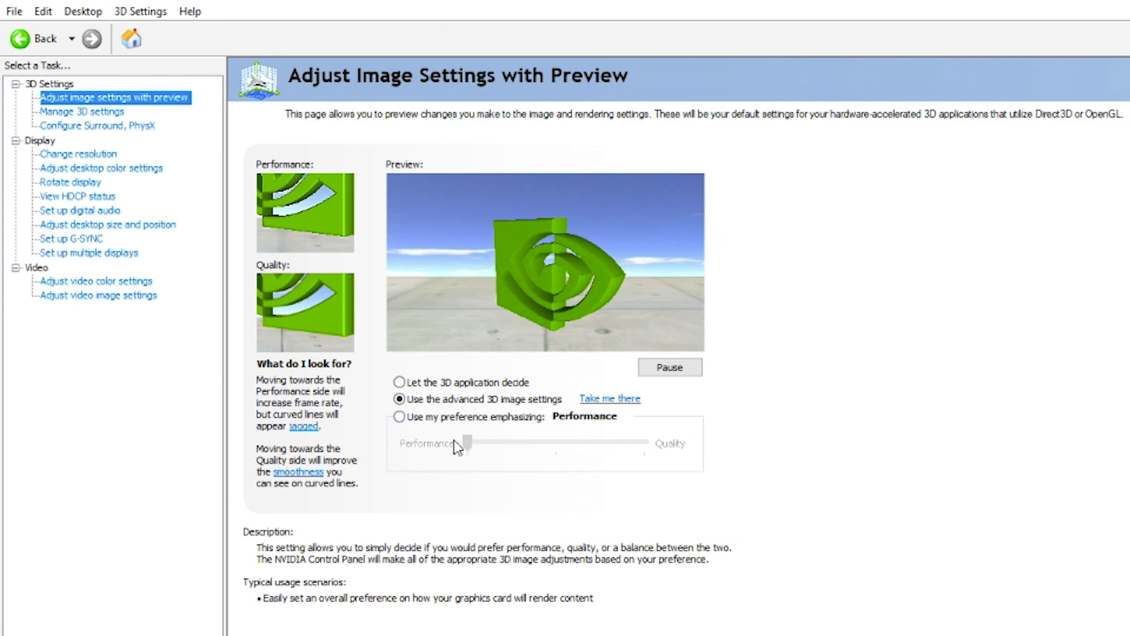
pyautogui.click(419, 418)
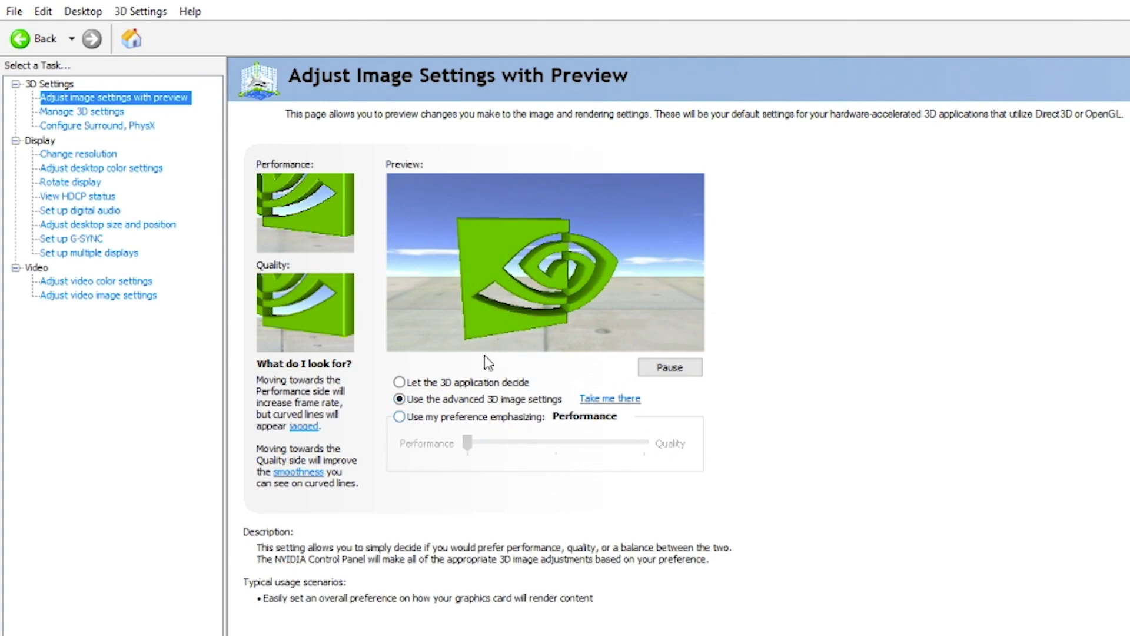
pyautogui.click(82, 113)
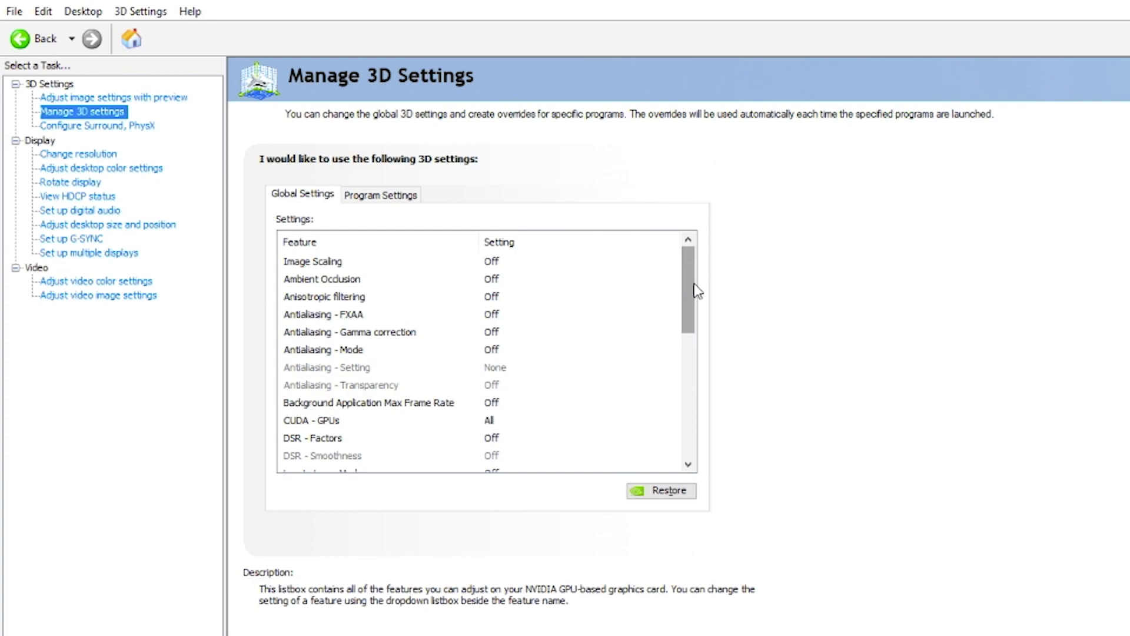
# Scroll through the full Global Settings list, then cancel the Apply Changes prompt on leaving.
pyautogui.moveTo(688, 294); pyautogui.dragTo(683, 333)
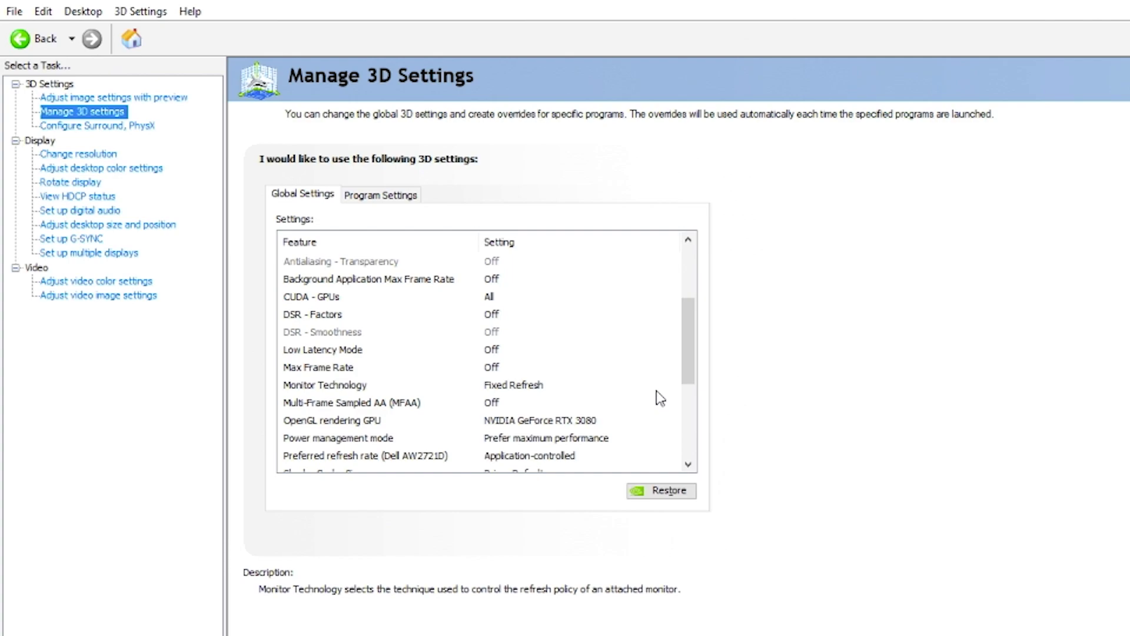
pyautogui.scroll(-1, 682, 344)
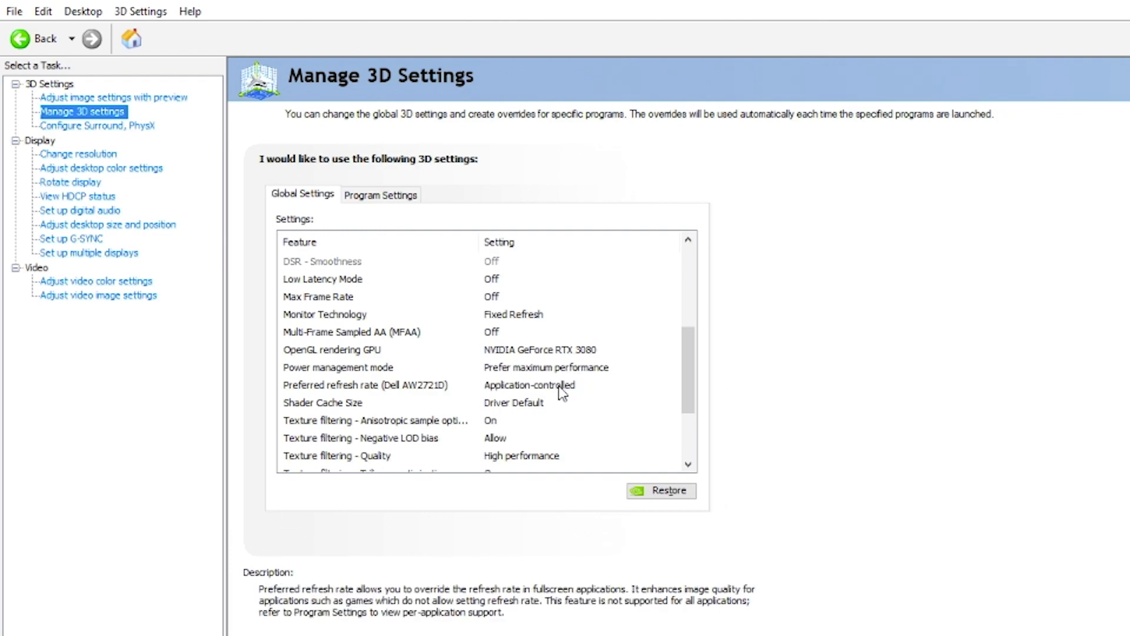
pyautogui.moveTo(682, 382); pyautogui.dragTo(696, 421)
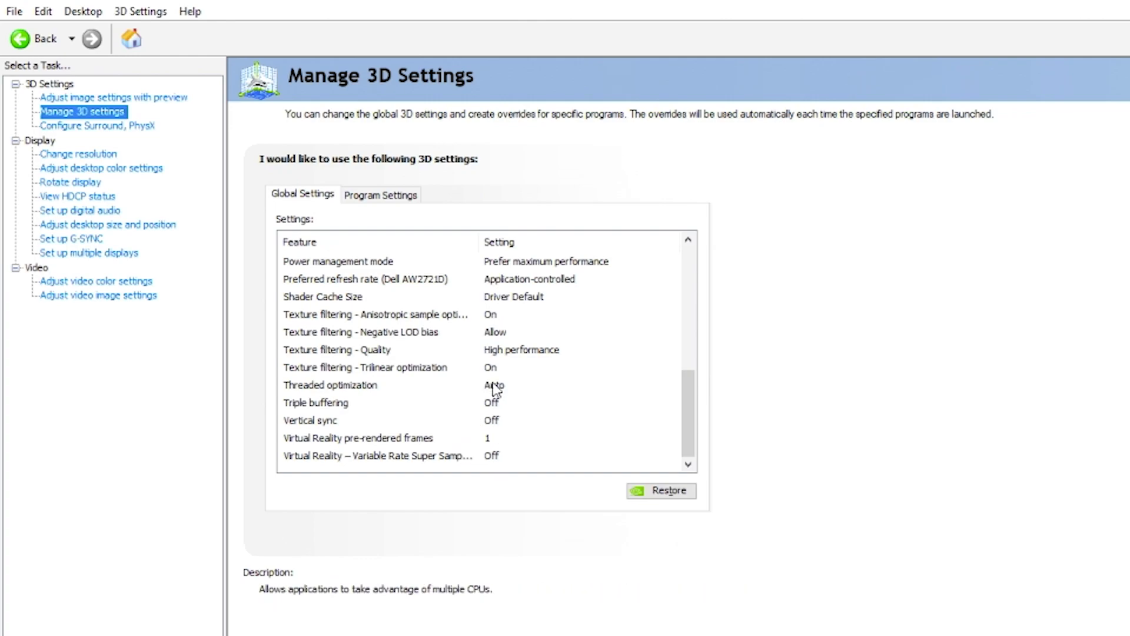
pyautogui.moveTo(696, 416); pyautogui.dragTo(697, 389)
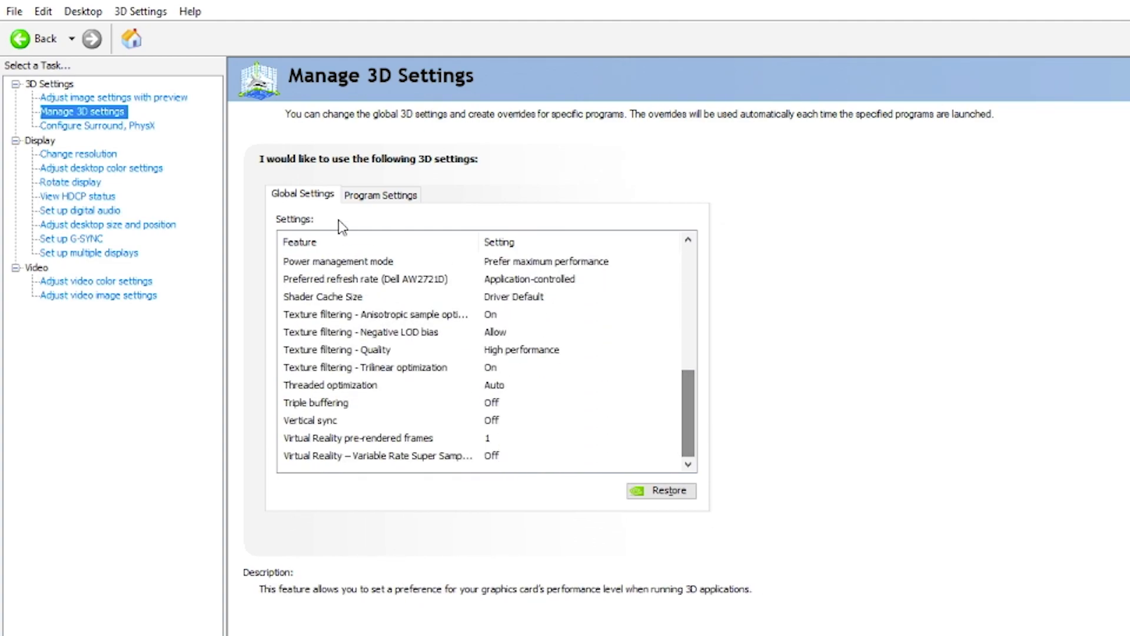
pyautogui.click(100, 126)
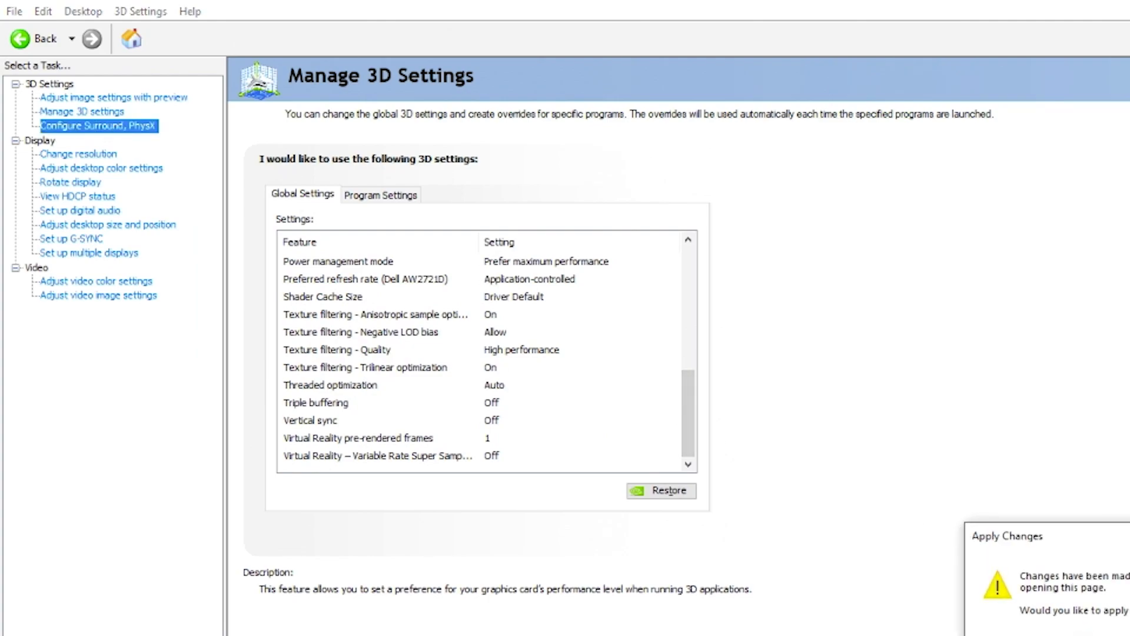
pyautogui.press('Escape')
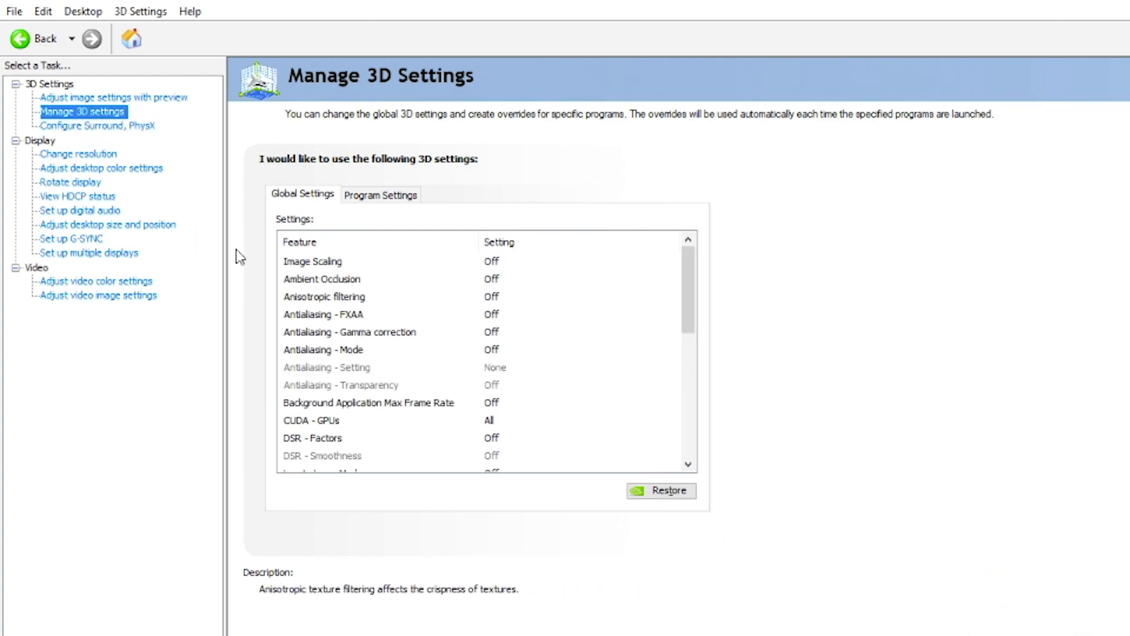
# Check the 2560 × 1440 240Hz resolution page, then view desktop colour settings at 70% digital vibrance.
pyautogui.click(92, 155)
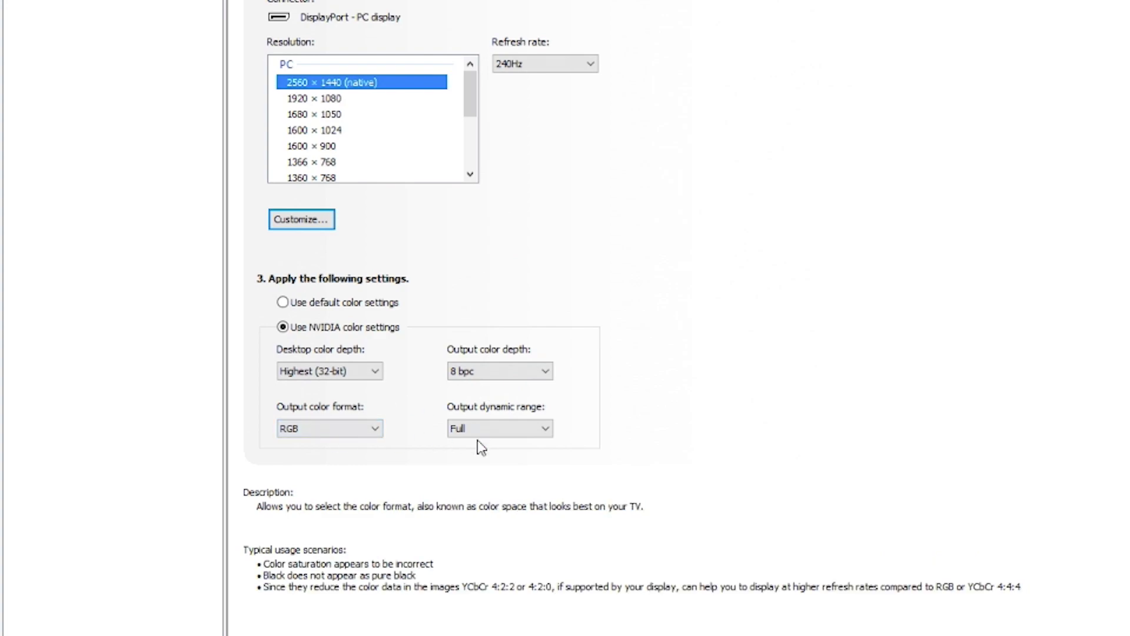
pyautogui.click(115, 171)
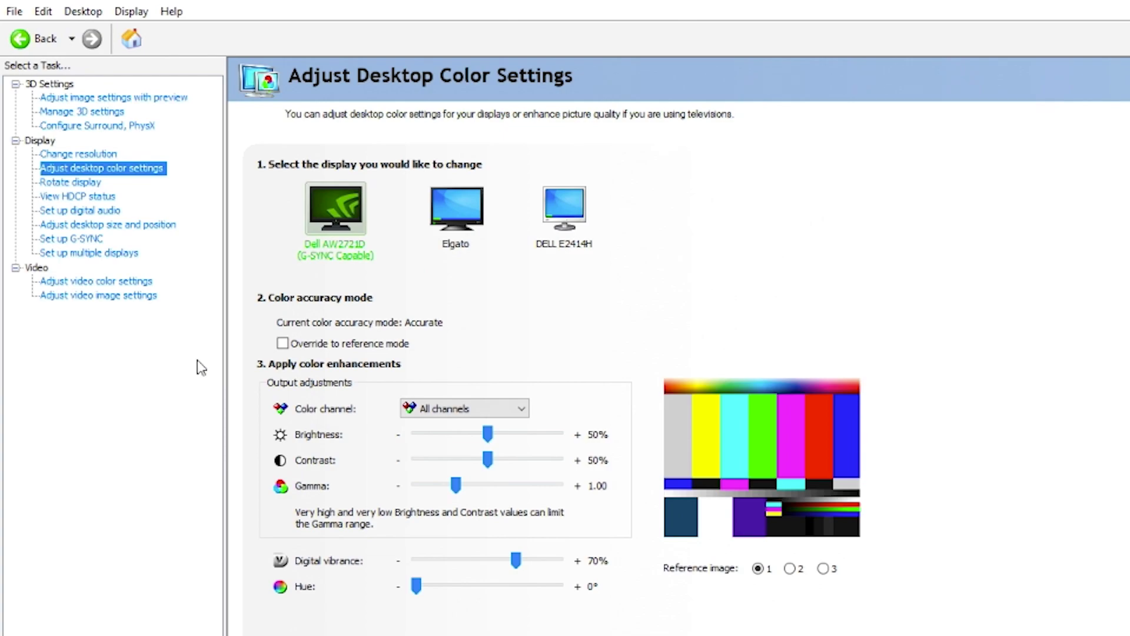
# Look through the Rotate display, HDCP status, digital audio and G-SYNC pages, dismissing Apply Changes prompts.
pyautogui.click(74, 183)
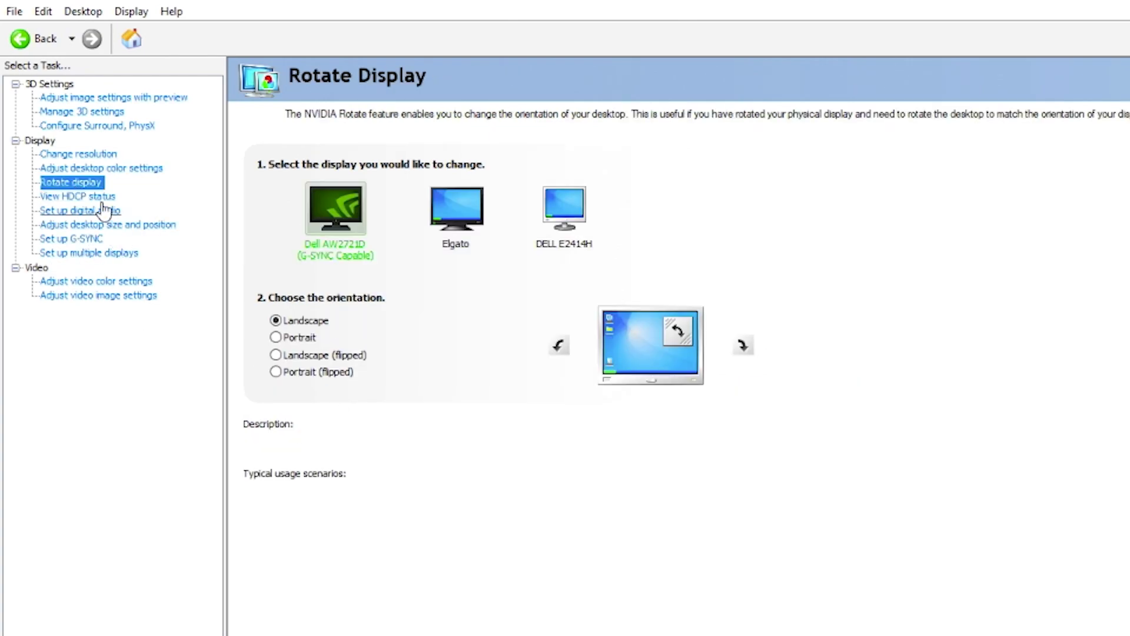
pyautogui.click(101, 199)
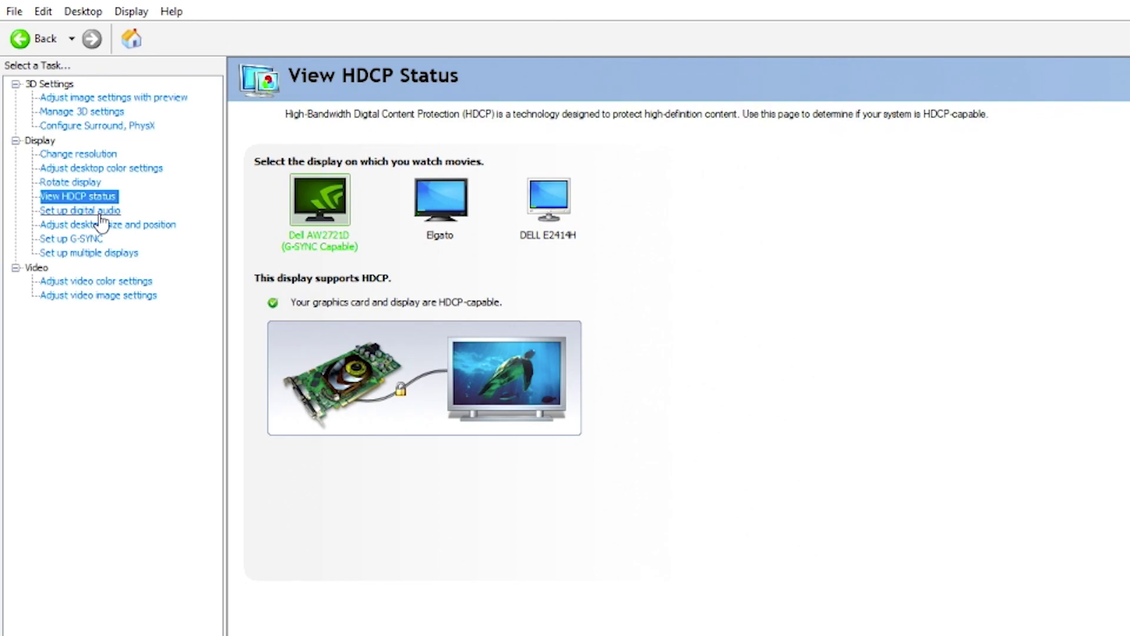
pyautogui.click(101, 211)
pyautogui.press('Escape')
pyautogui.click(69, 240)
pyautogui.press('Escape')
# View the video image settings, ending on Adjust Video Color Settings with 50% brightness and 179° hue.
pyautogui.click(139, 281)
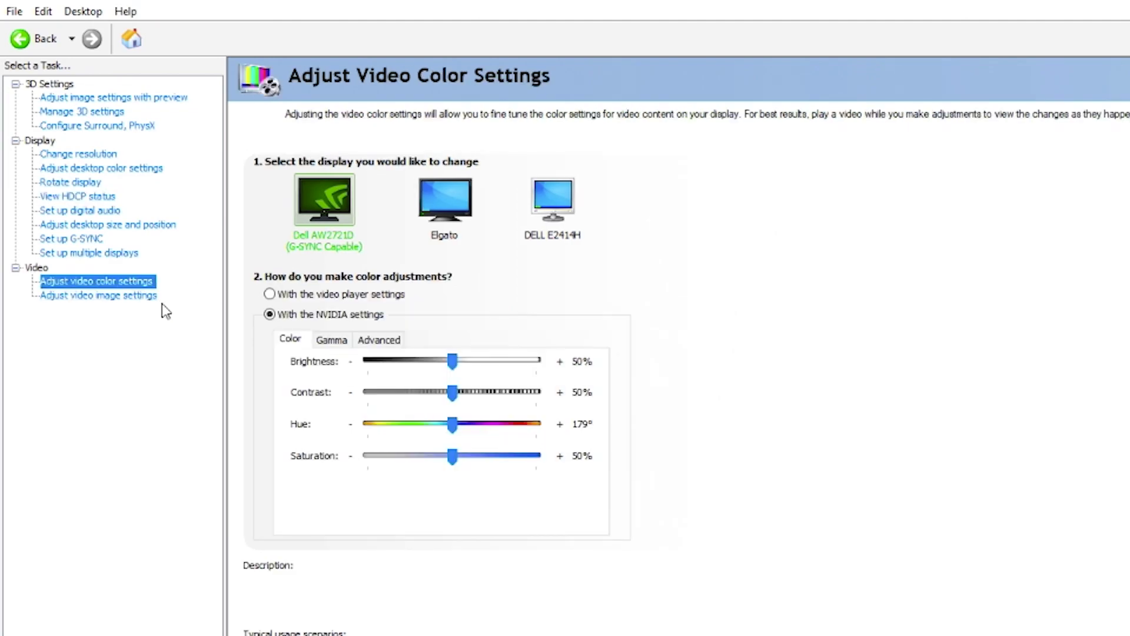
pyautogui.click(124, 296)
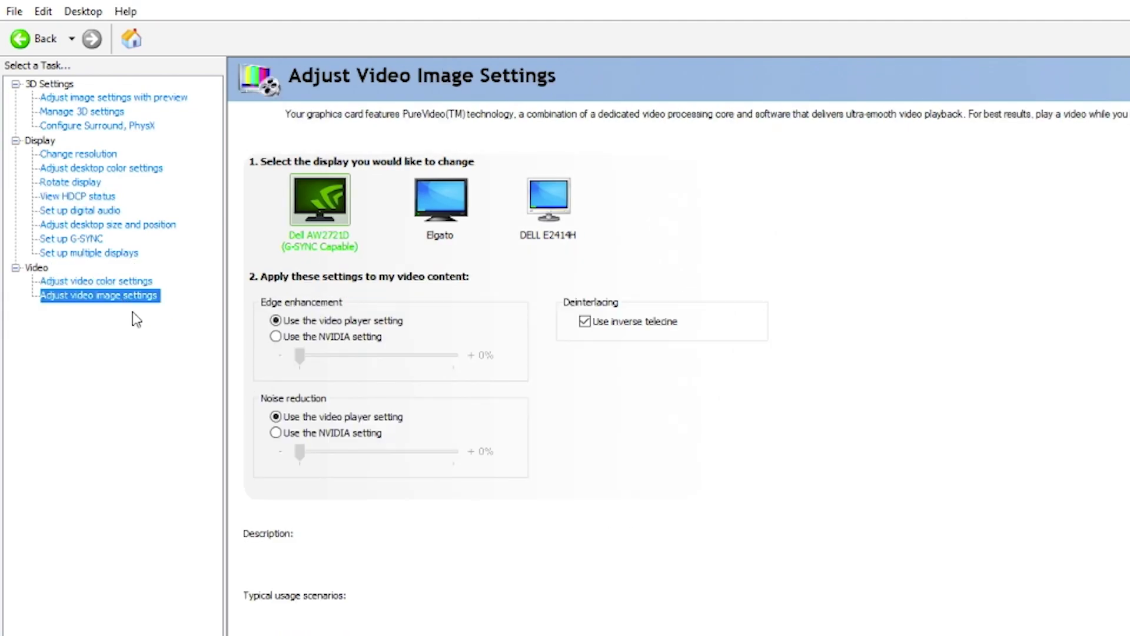
pyautogui.click(126, 282)
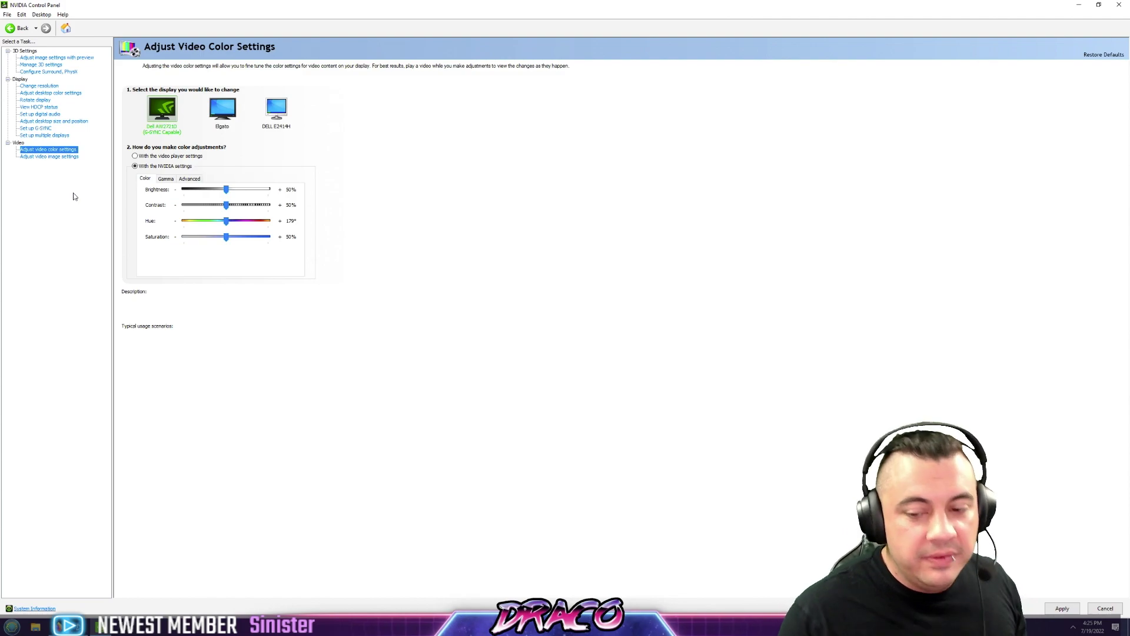
# Launch GeForce Experience by searching 'gefor' in the Start menu.
pyautogui.click(1072, 626)
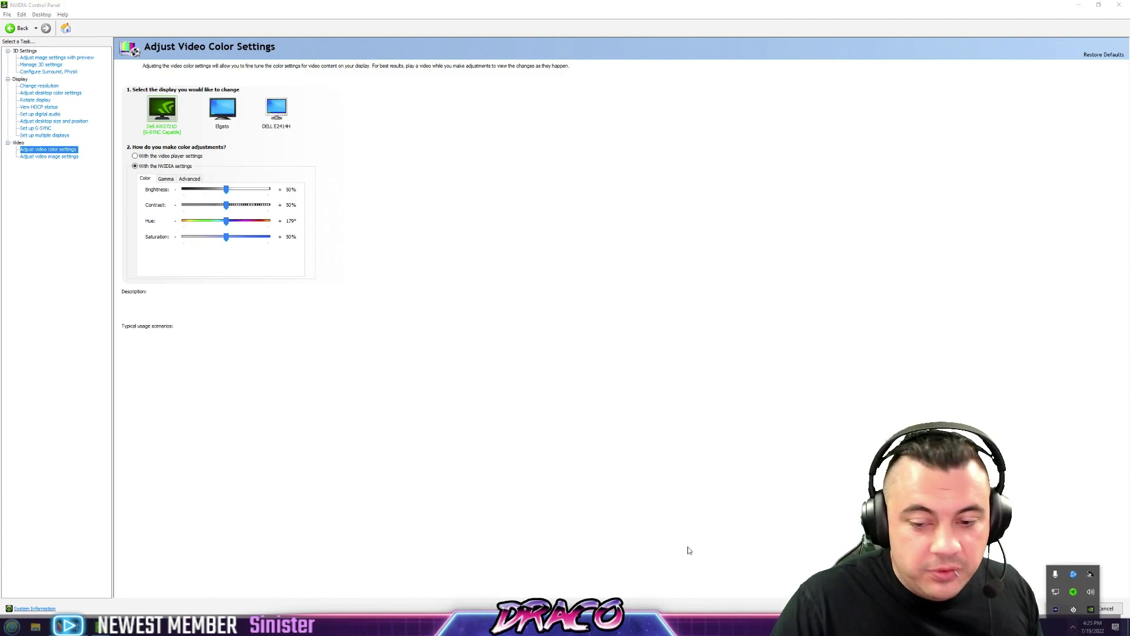
pyautogui.click(12, 627)
pyautogui.write('geforce')
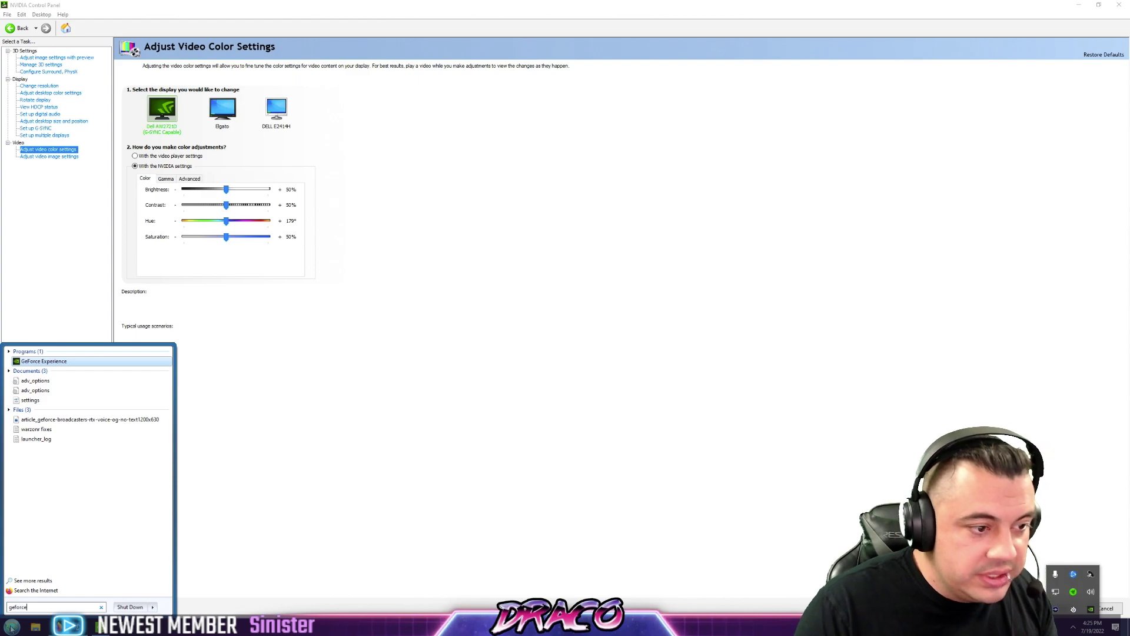
pyautogui.press('Return')
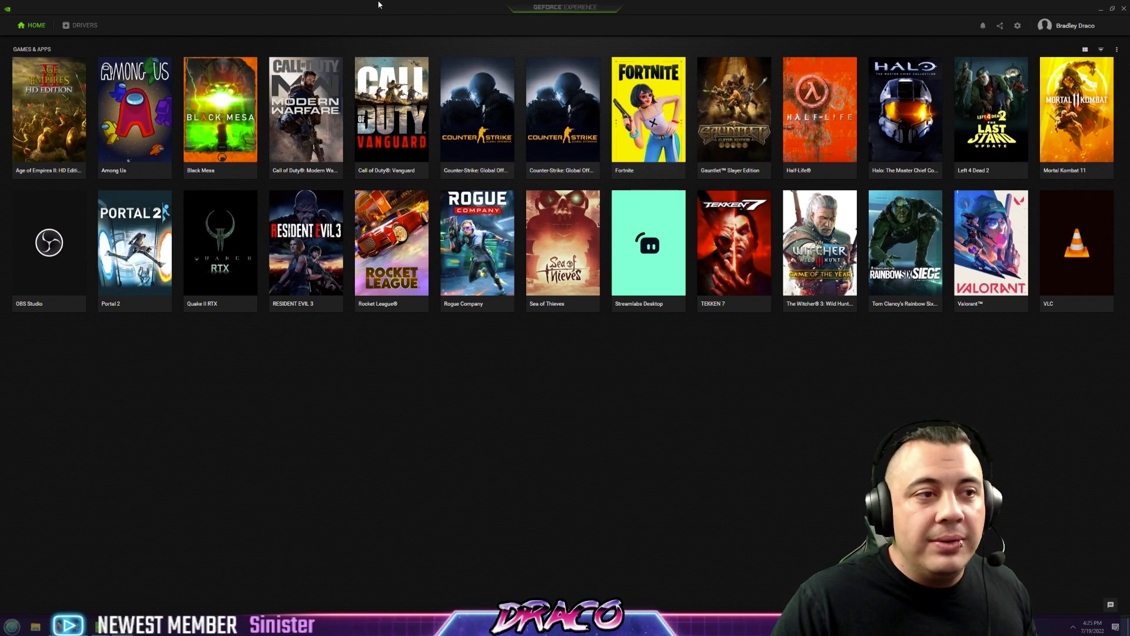
# Review the General, Games & Apps and account settings, confirm In-Game Overlay is off, then close GeForce Experience.
pyautogui.click(1017, 25)
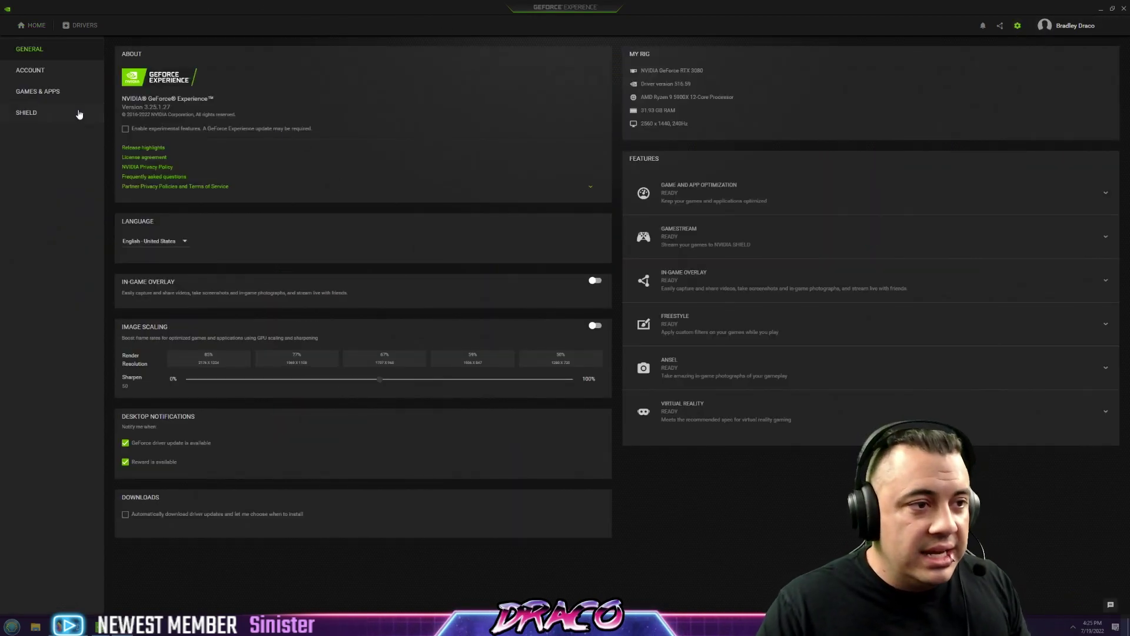
pyautogui.click(61, 94)
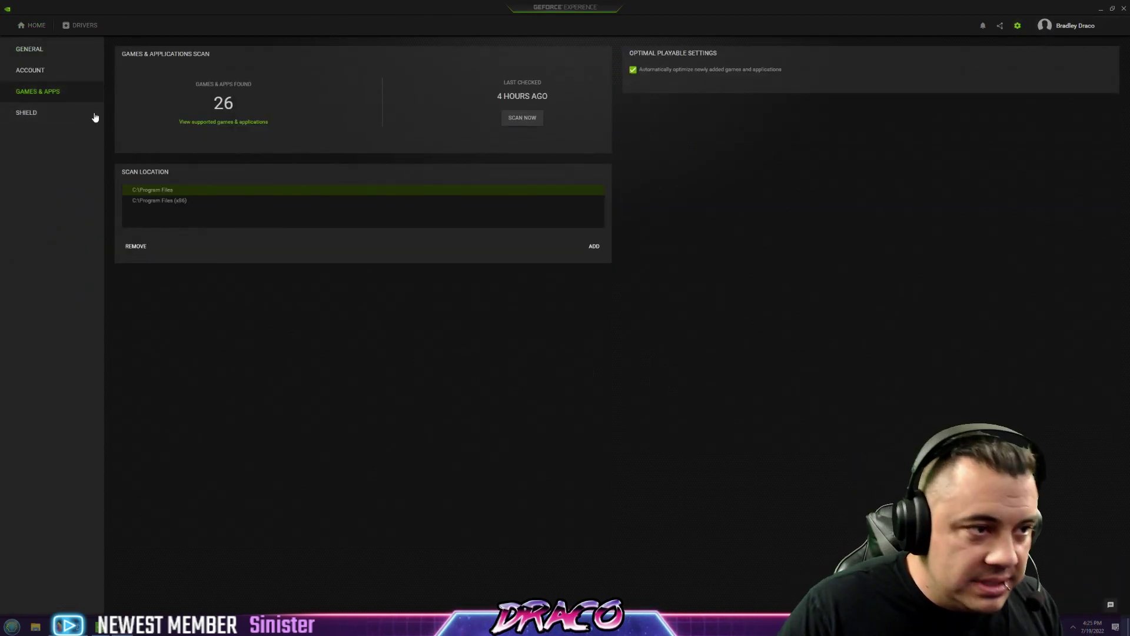
pyautogui.click(63, 69)
pyautogui.click(64, 51)
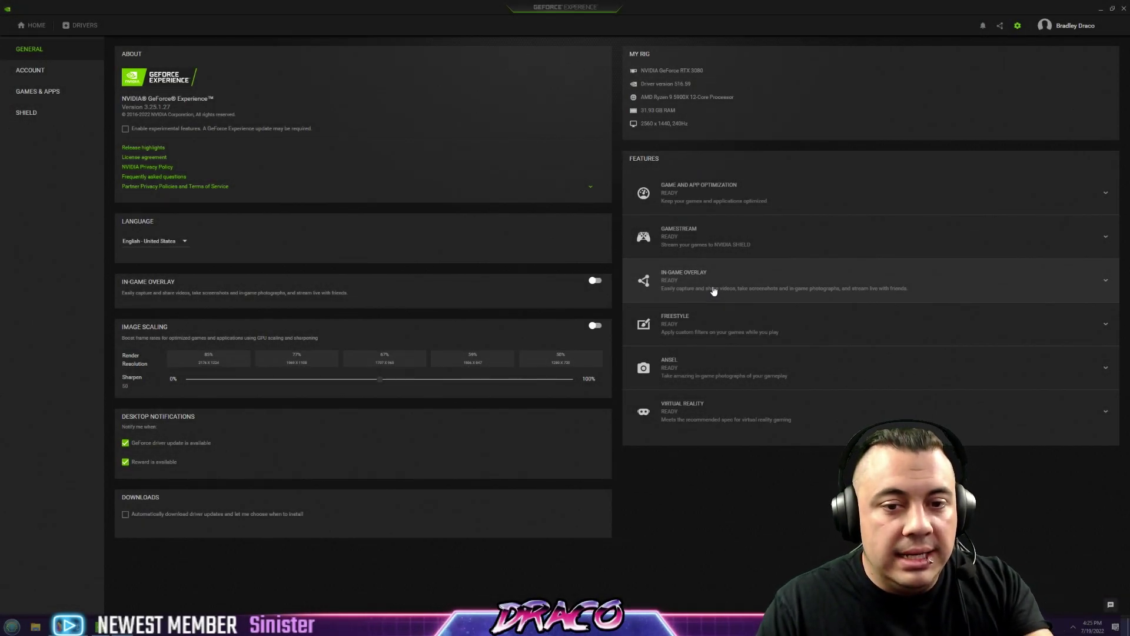
pyautogui.click(714, 291)
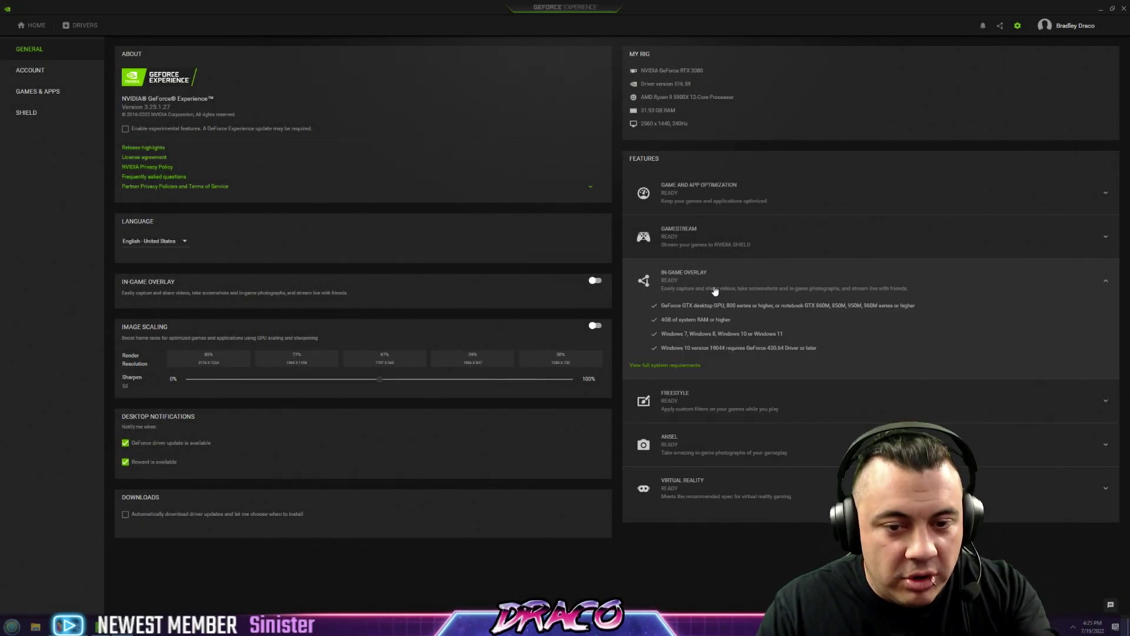
pyautogui.click(1124, 8)
pyautogui.click(1072, 627)
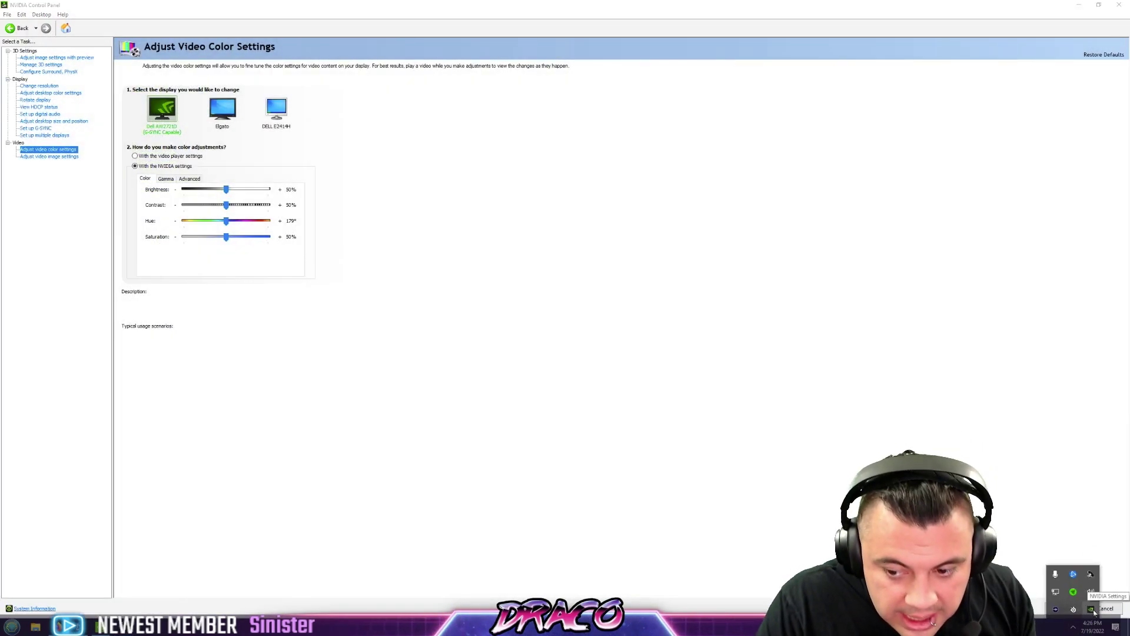
# Exit NVIDIA's background tray app and close the control panel, raising the Apply Changes prompt.
pyautogui.rightClick(1091, 609)
pyautogui.click(1077, 601)
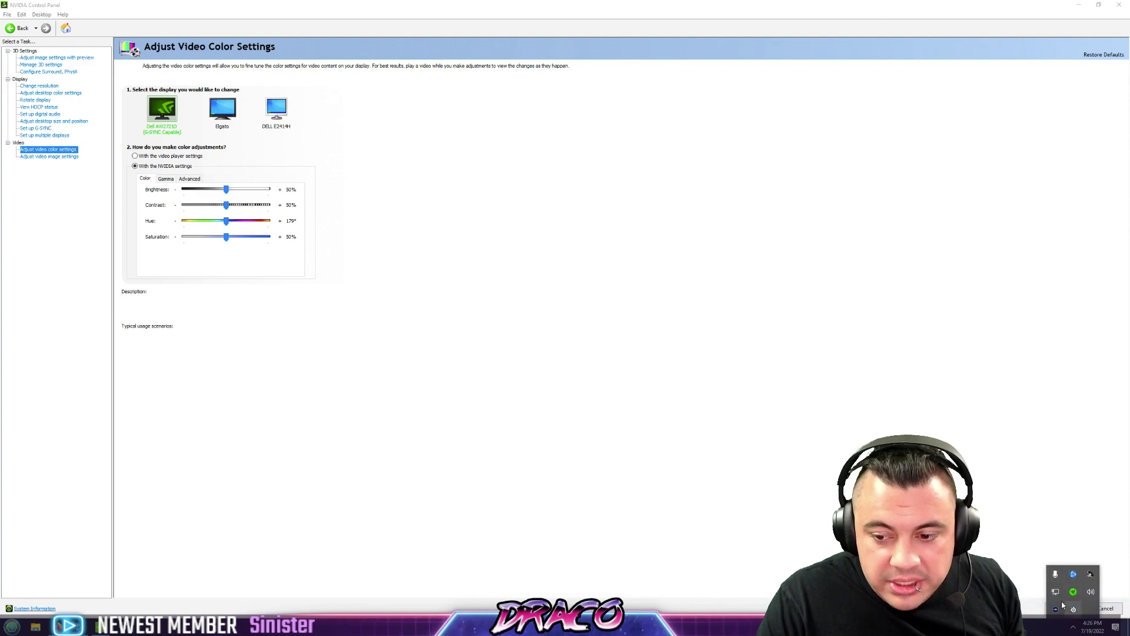
pyautogui.click(1121, 5)
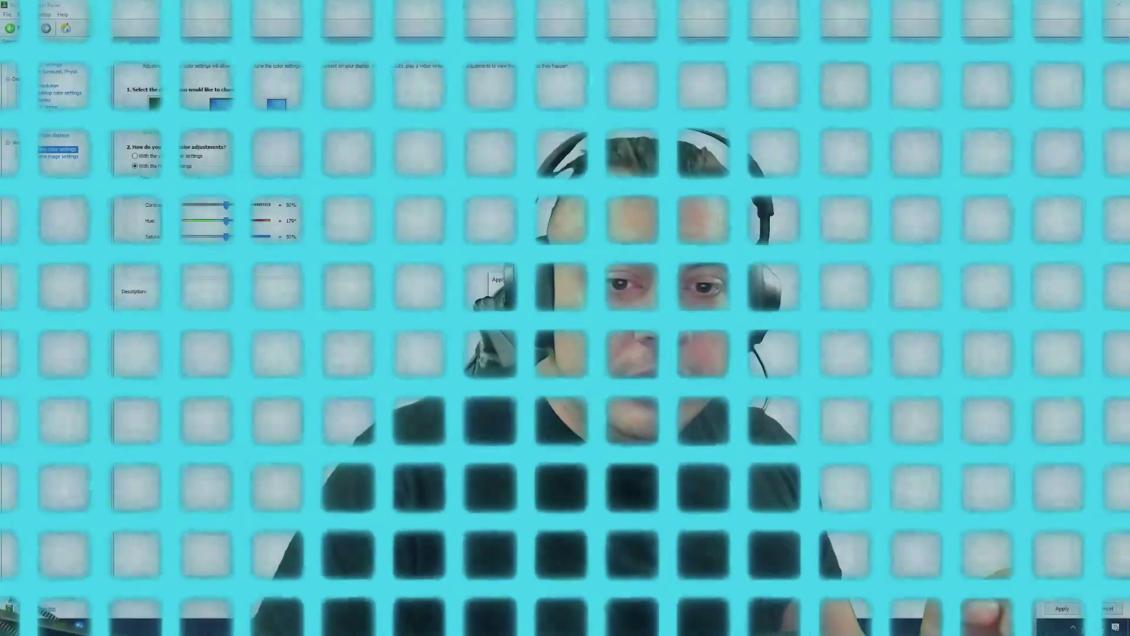
# Cancel the Apply Changes prompt with Esc.
pyautogui.press('Escape')
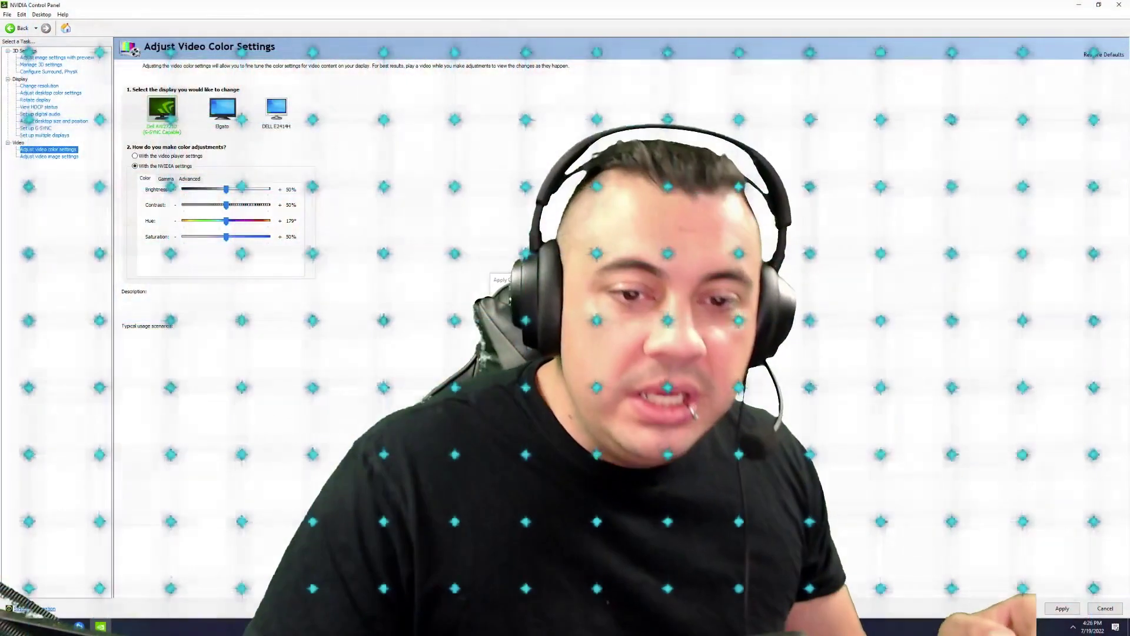